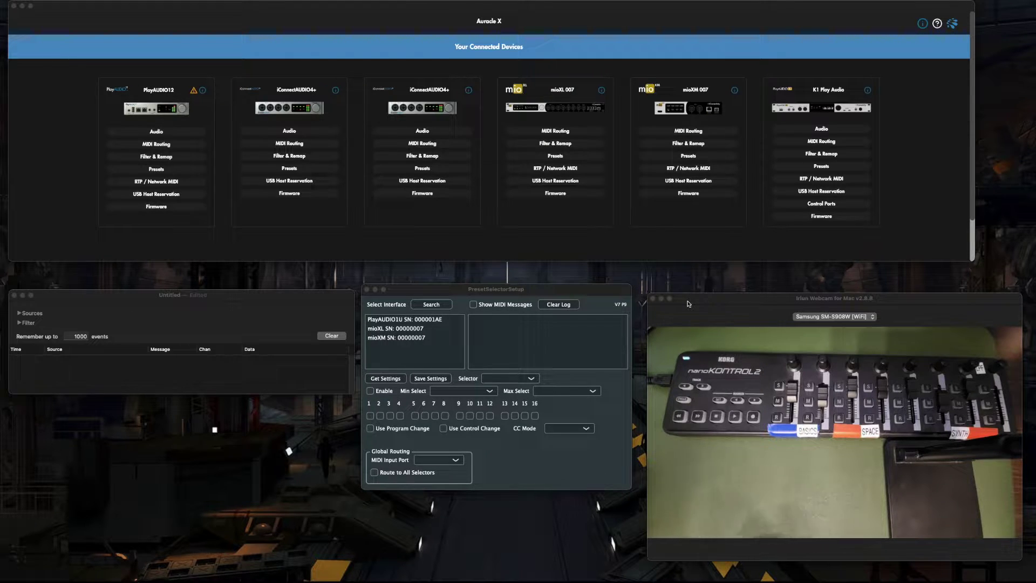
# Step: Check the mioXL's USB host reservation page and return to the connected devices overview
pyautogui.click(576, 21)
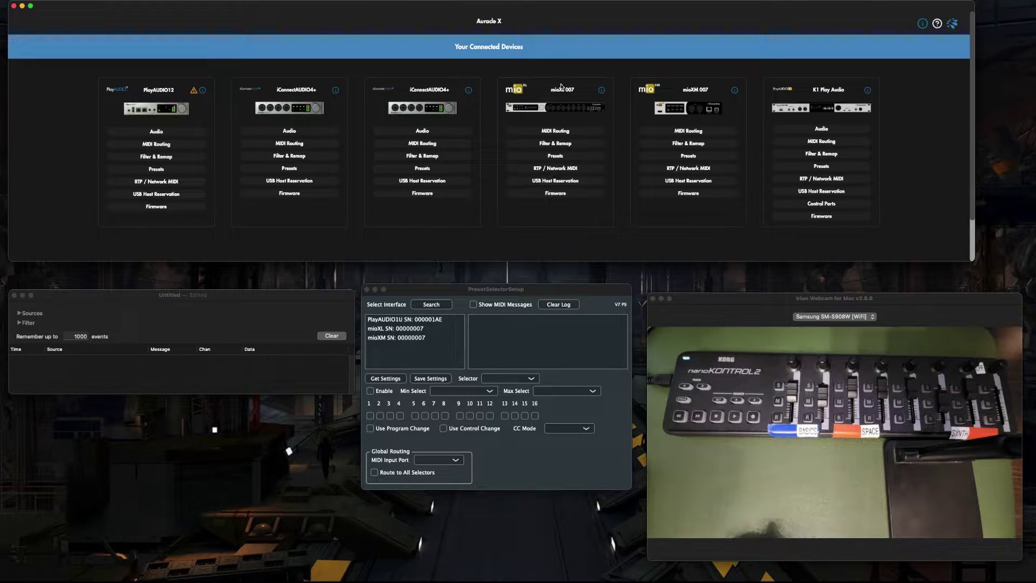
pyautogui.click(535, 183)
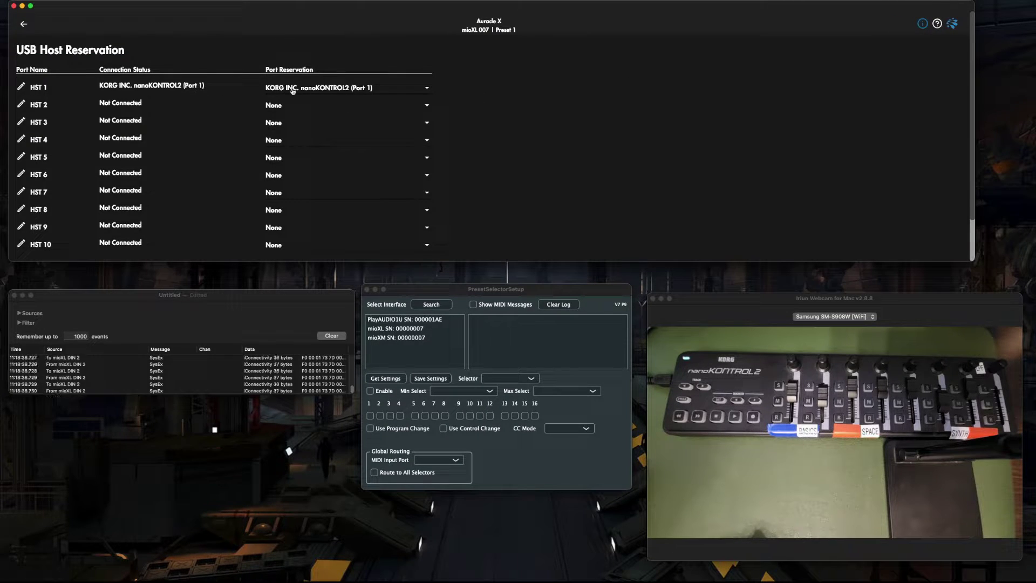
pyautogui.click(24, 25)
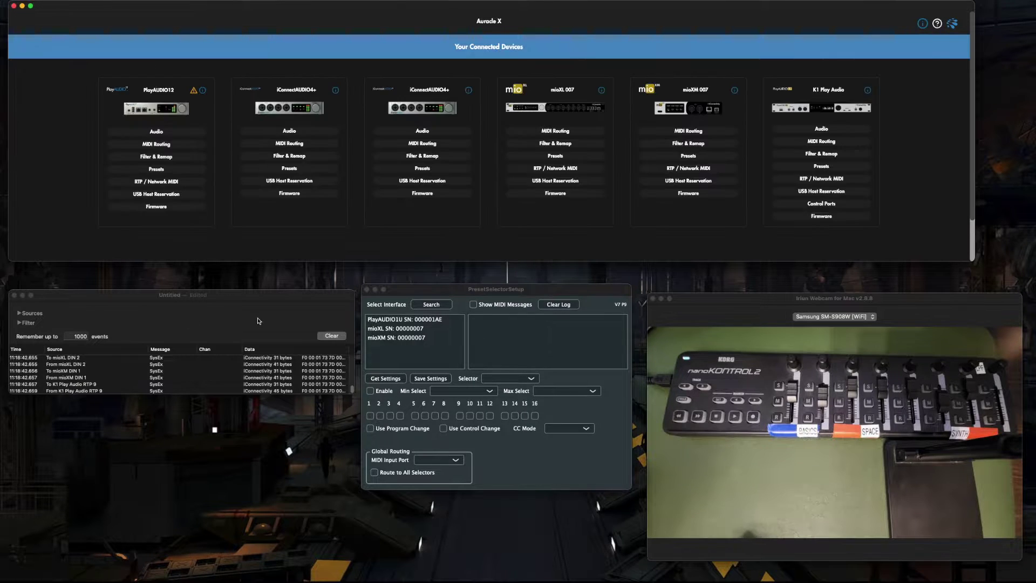
# Step: Clear the MIDI Monitor log and inspect the Bank Select 114 entry from mioXL HST 1
pyautogui.click(332, 335)
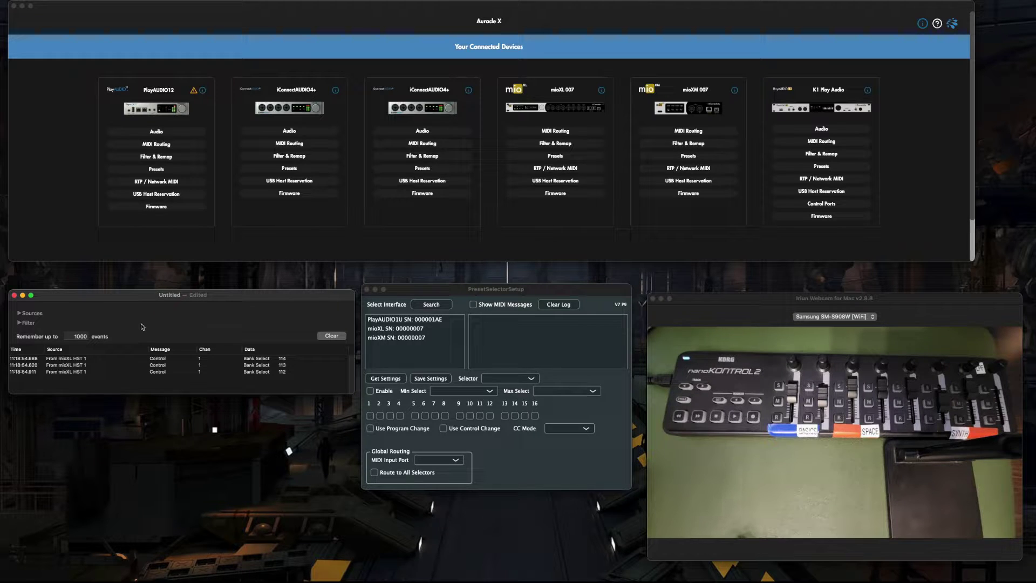
pyautogui.click(81, 361)
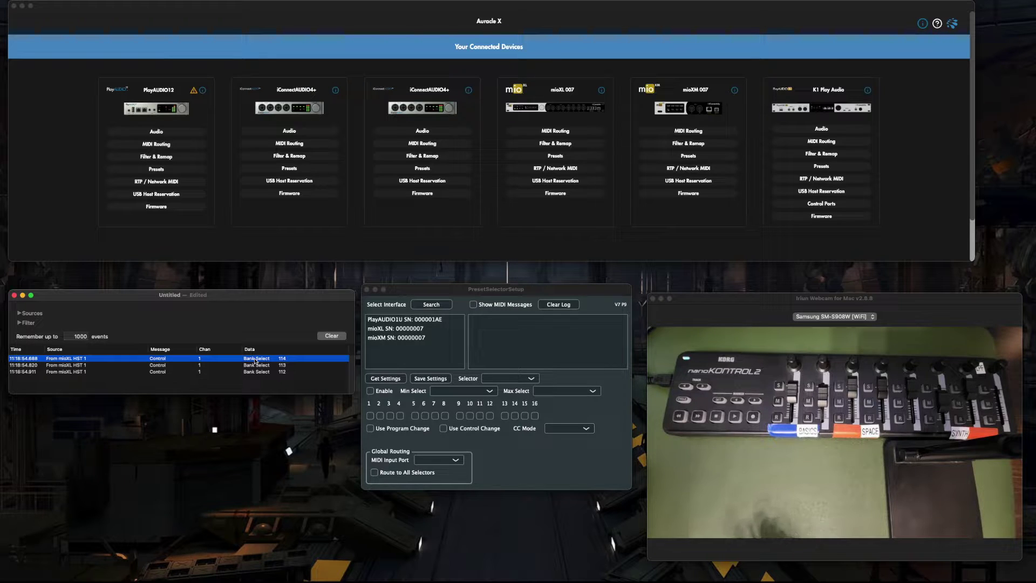
pyautogui.click(418, 305)
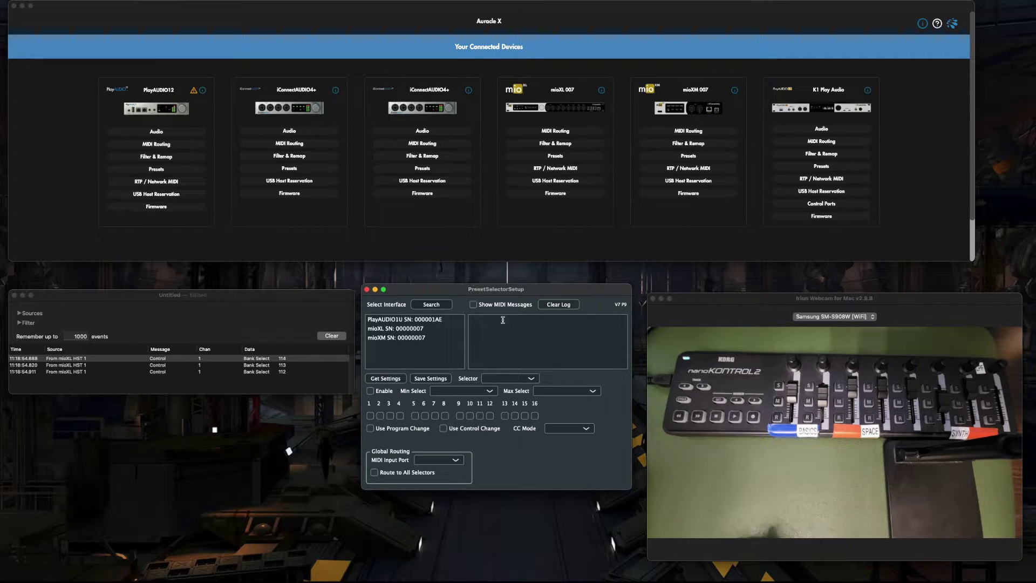
# Step: Load the settings of mioXL SN: 00000007: presets 1–32, Program Change, DIN 1 input
pyautogui.moveTo(492, 292)
pyautogui.mouseDown()
pyautogui.moveTo(504, 272)
pyautogui.moveTo(493, 297)
pyautogui.mouseUp()
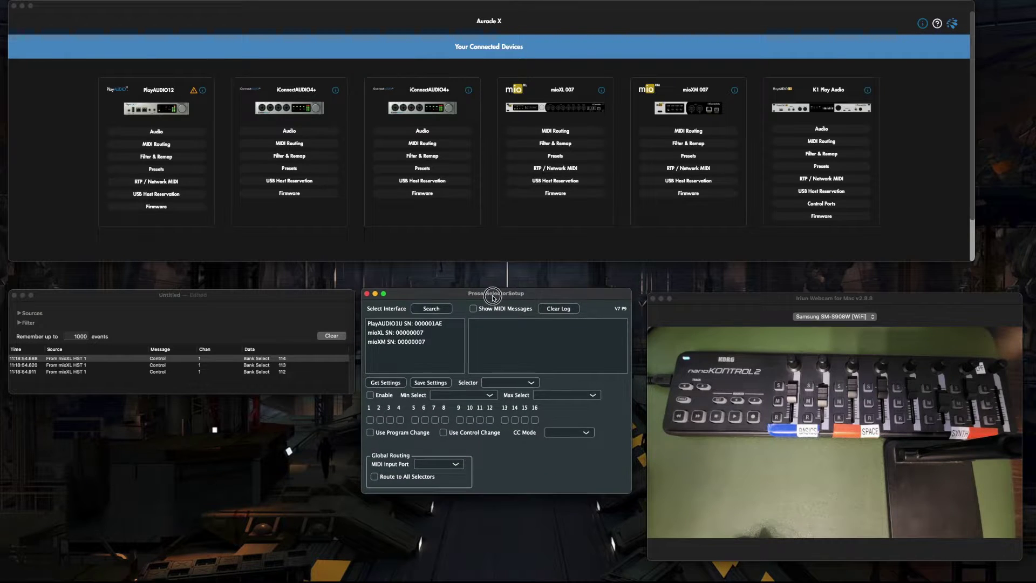
pyautogui.click(420, 311)
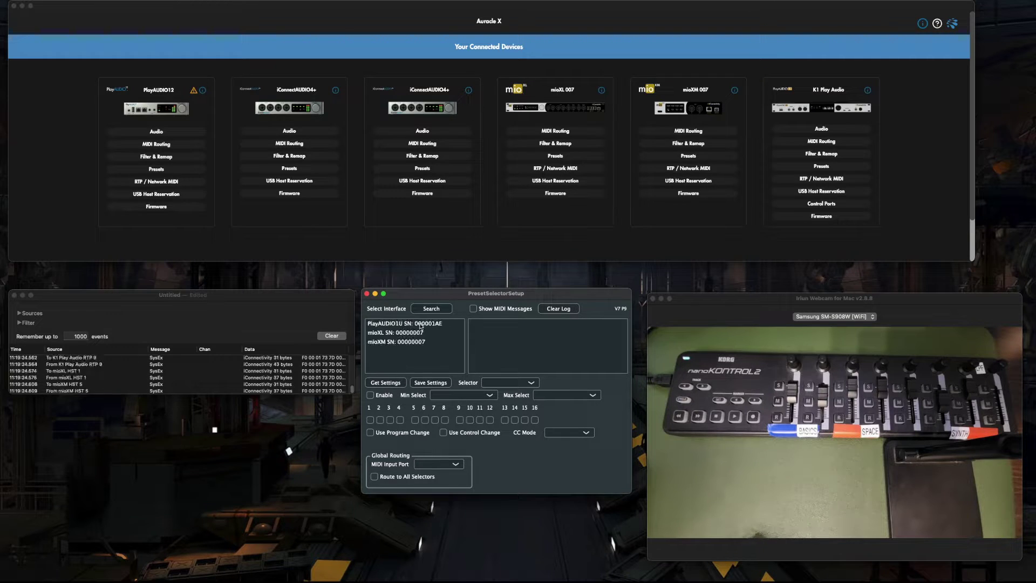
pyautogui.click(393, 333)
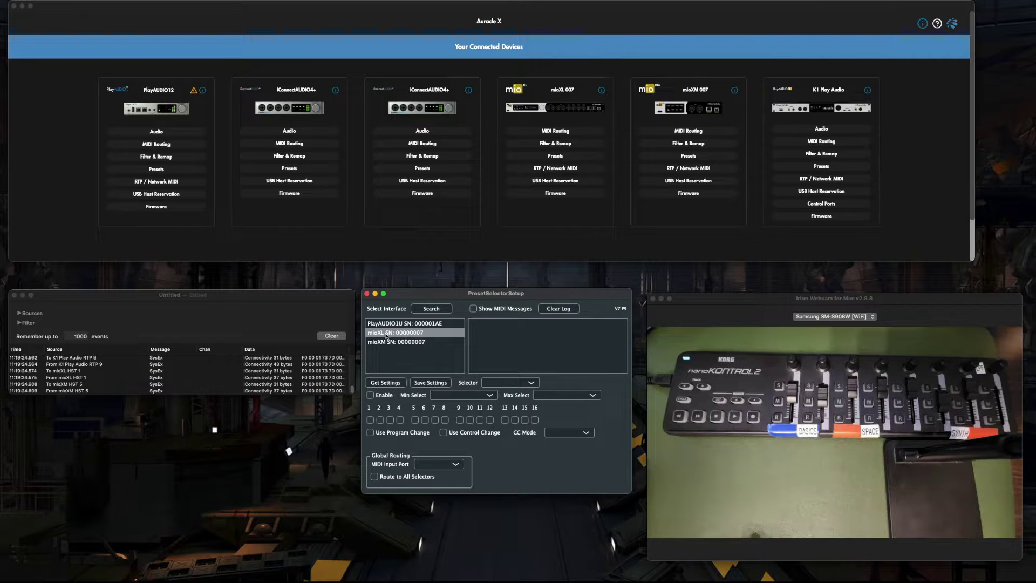
pyautogui.click(391, 382)
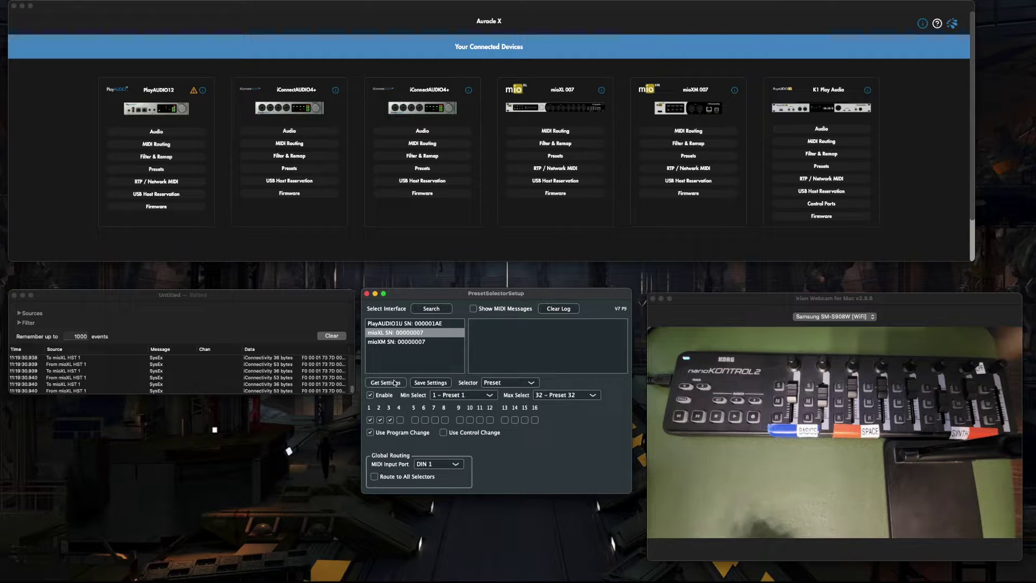
# Step: Enable the preset selector over Preset 1 to Preset 3, leaving only box 1 ticked
pyautogui.click(370, 395)
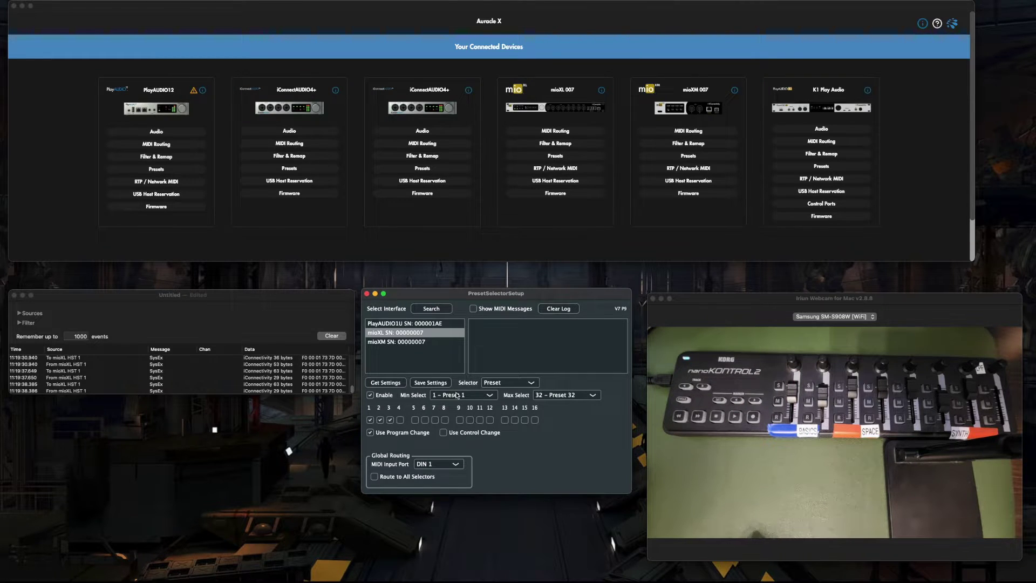
pyautogui.click(440, 396)
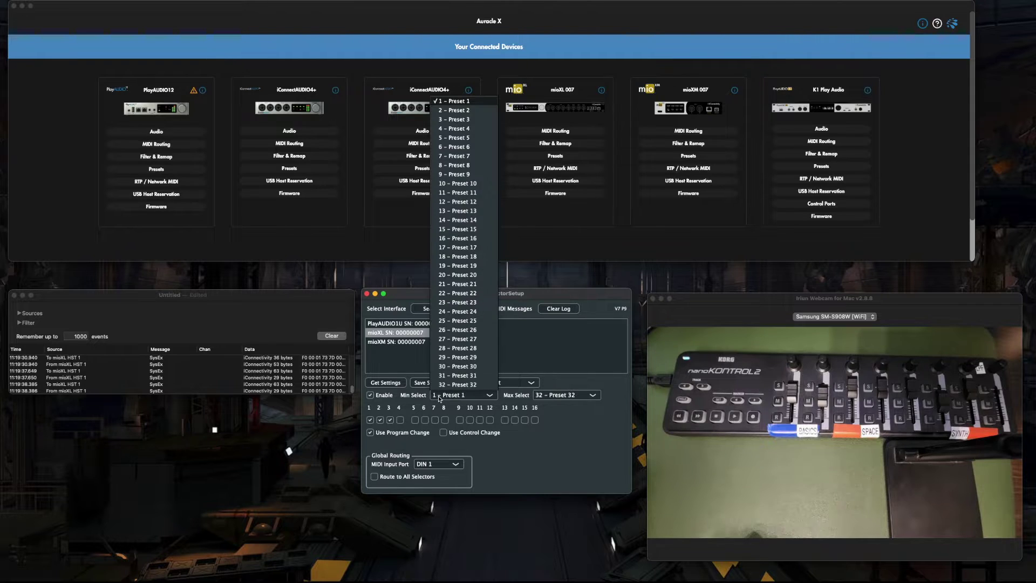
pyautogui.click(439, 398)
pyautogui.click(552, 401)
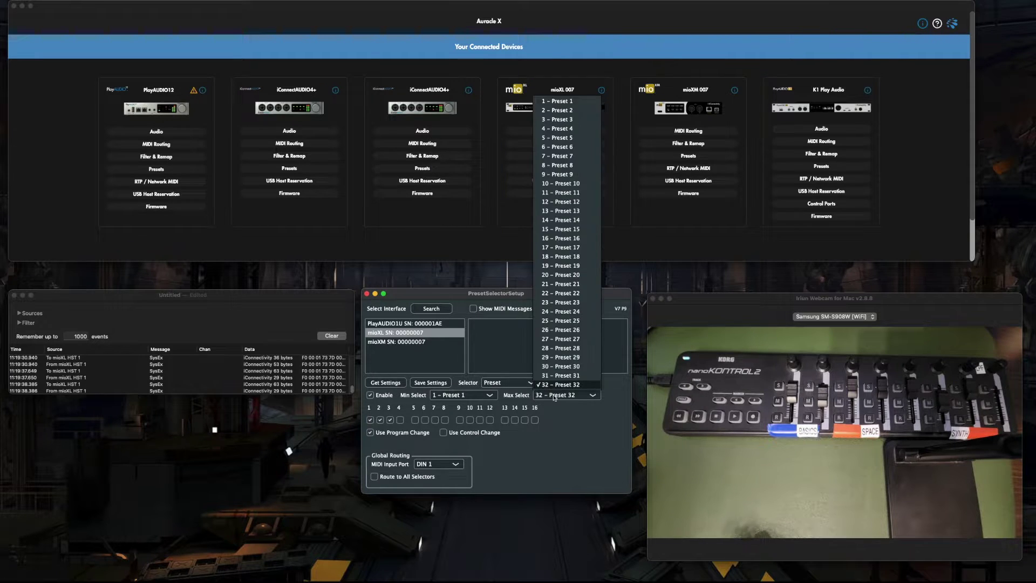
pyautogui.click(553, 119)
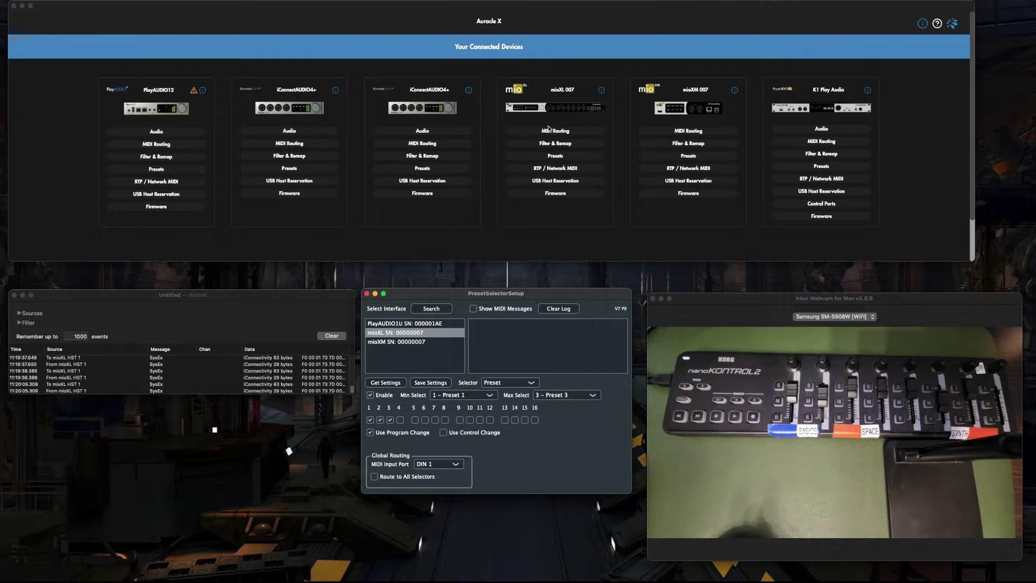
pyautogui.click(390, 420)
pyautogui.click(379, 420)
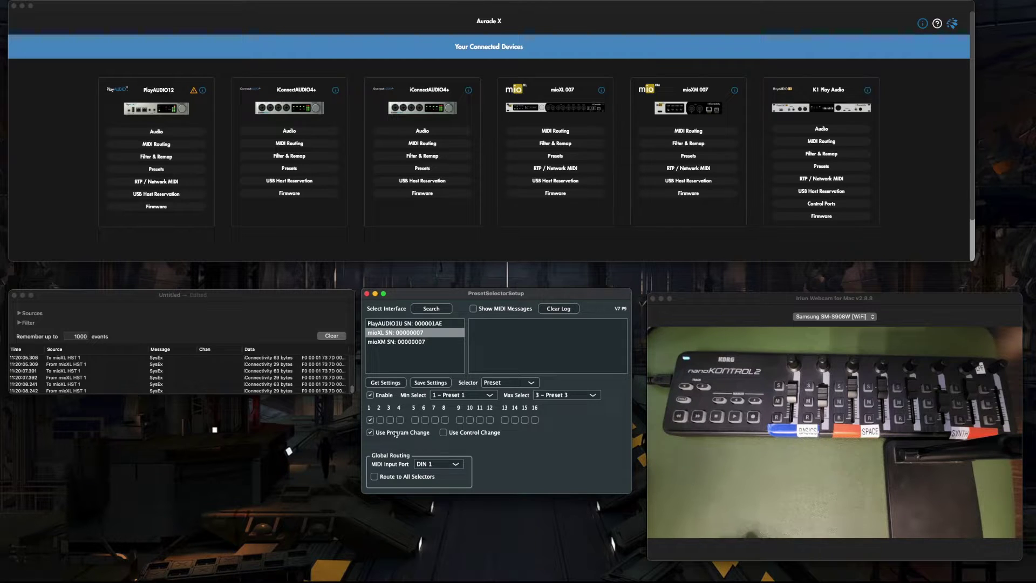
# Step: Switch the selector to Control Change 000 Bank (MSB), Continuous 0–127, with Invert left off
pyautogui.click(454, 435)
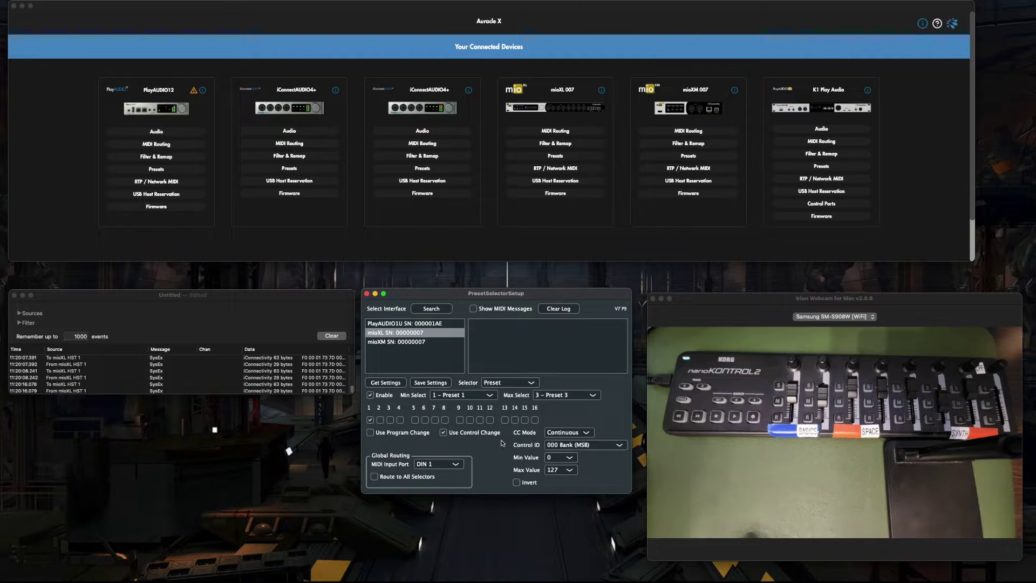
pyautogui.click(552, 446)
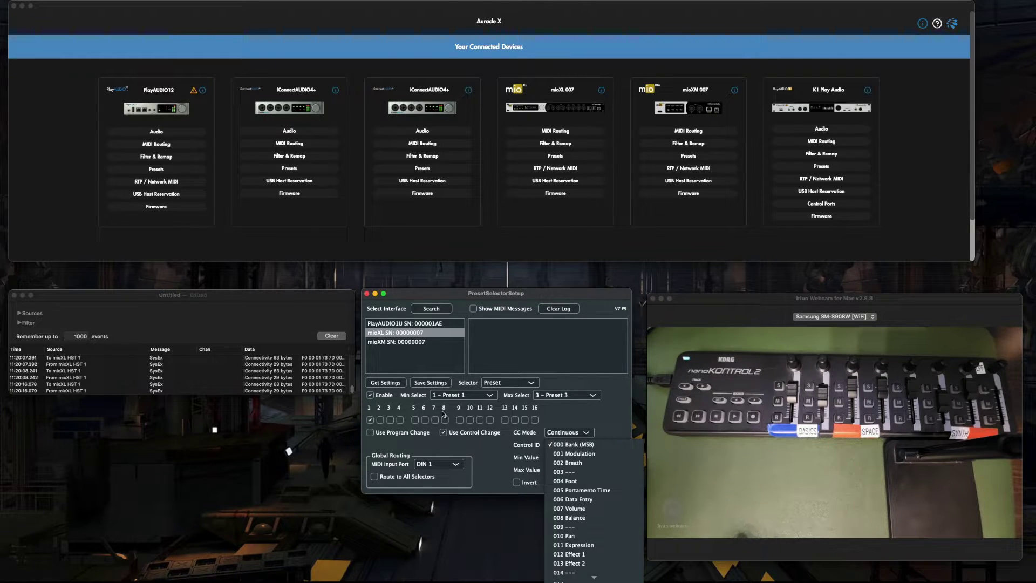
pyautogui.scroll(10, 266, 372)
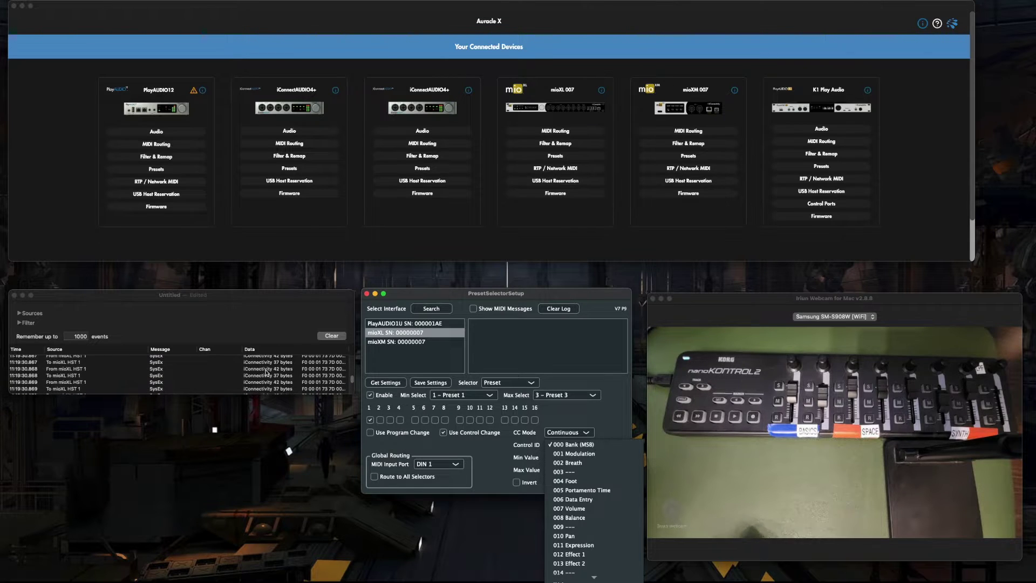
pyautogui.scroll(10, 267, 372)
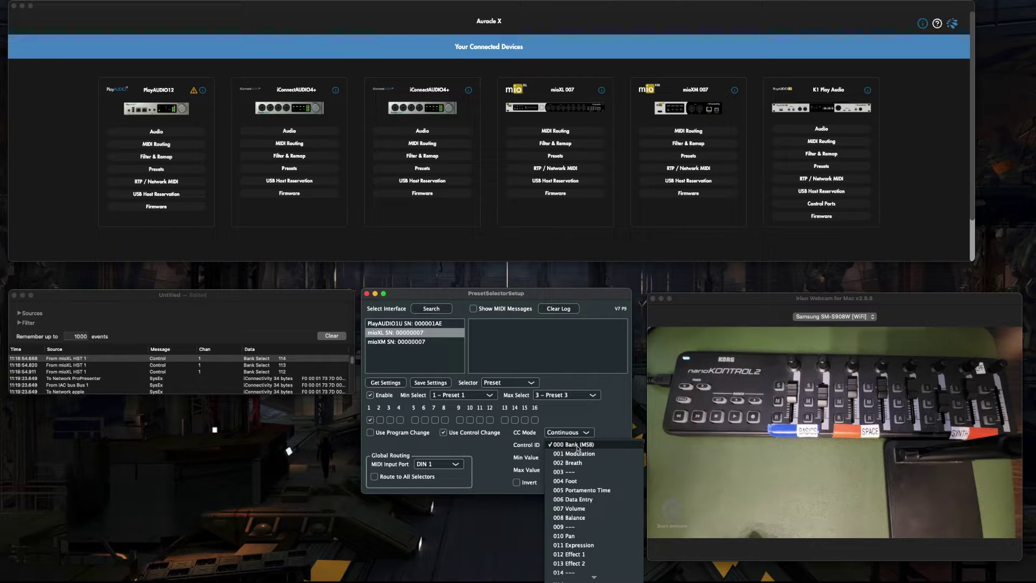
pyautogui.scroll(-1, 585, 458)
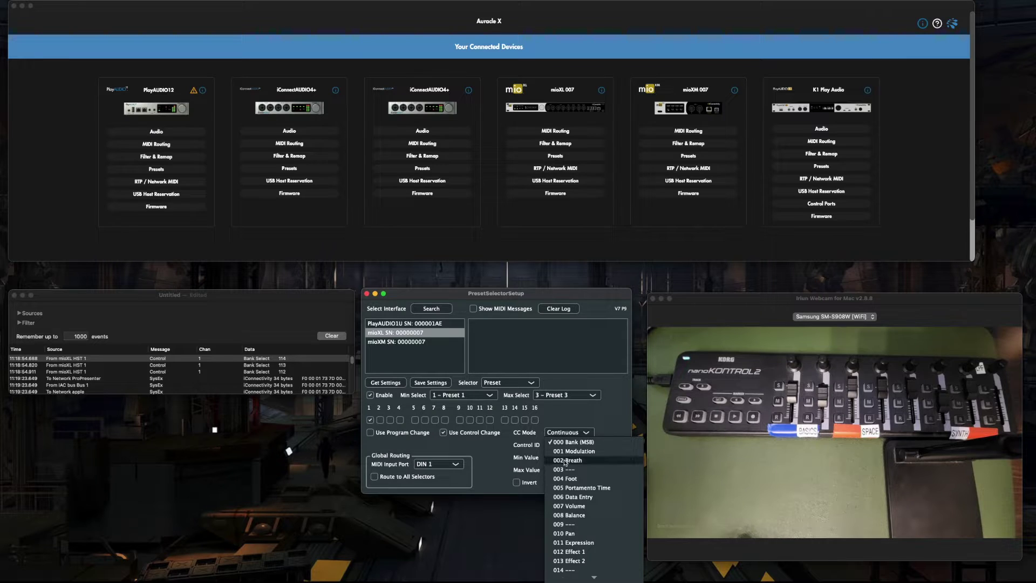
pyautogui.scroll(-5, 567, 463)
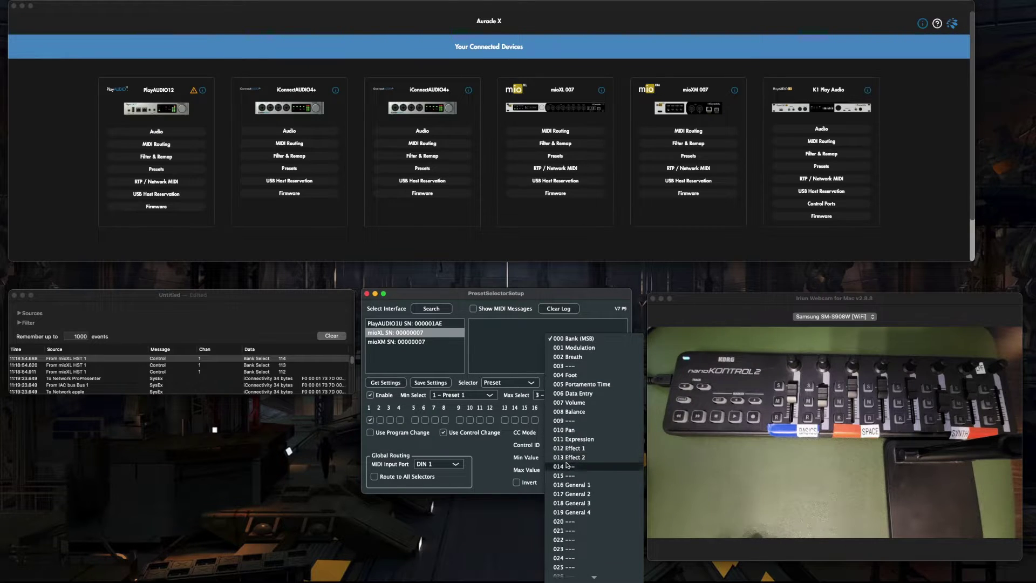
pyautogui.scroll(-1, 566, 464)
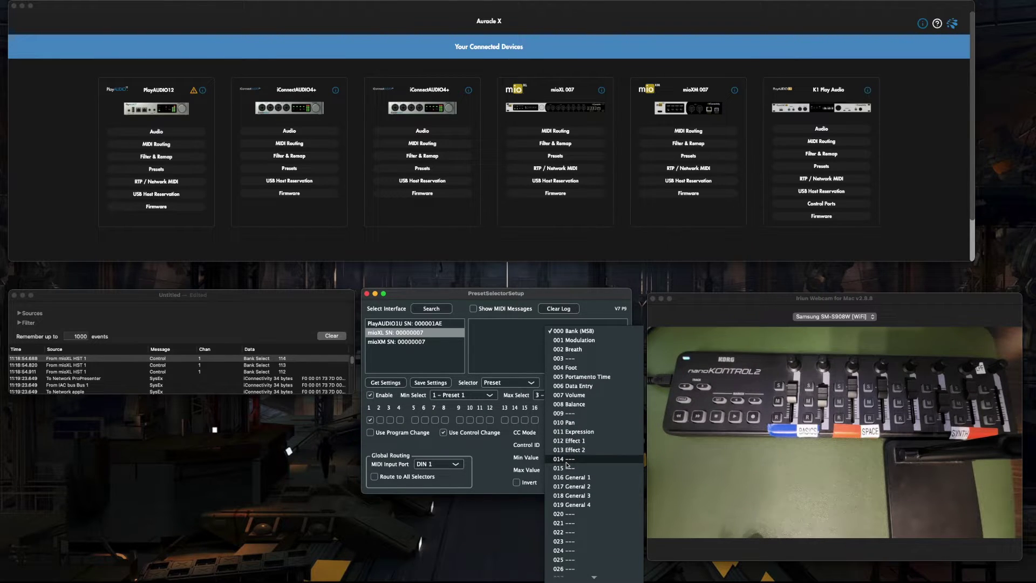
pyautogui.click(572, 331)
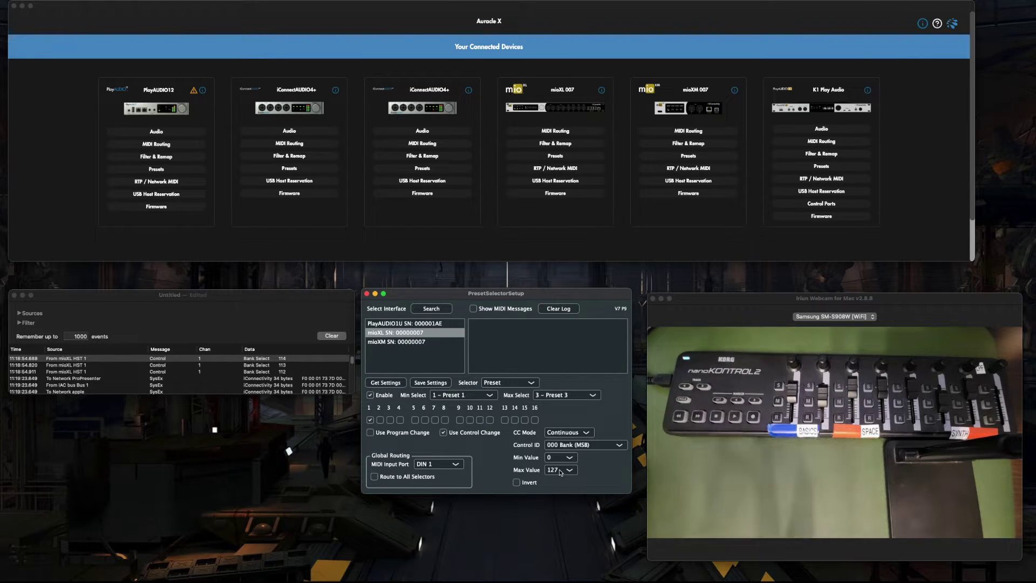
pyautogui.click(516, 483)
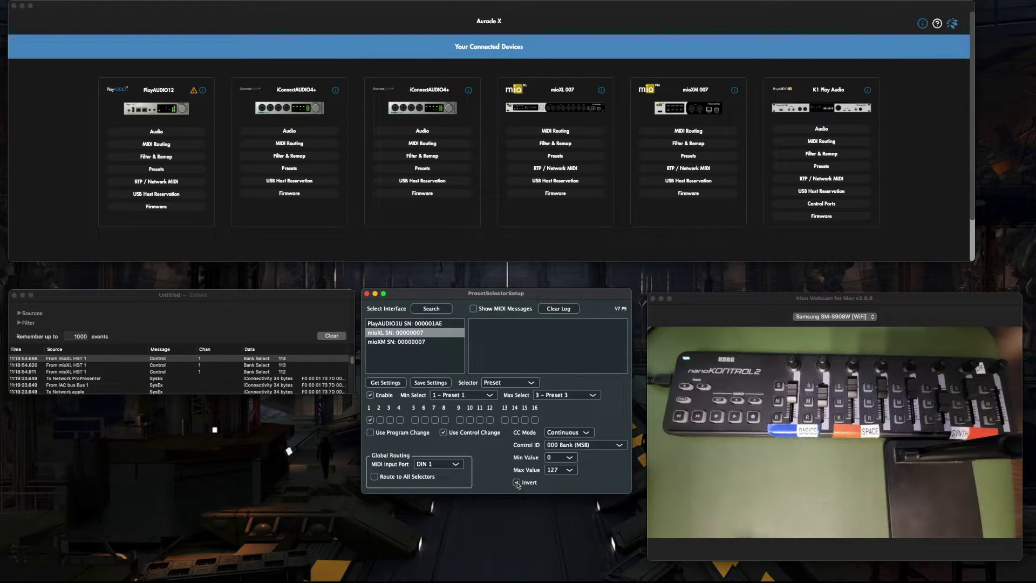
pyautogui.click(516, 482)
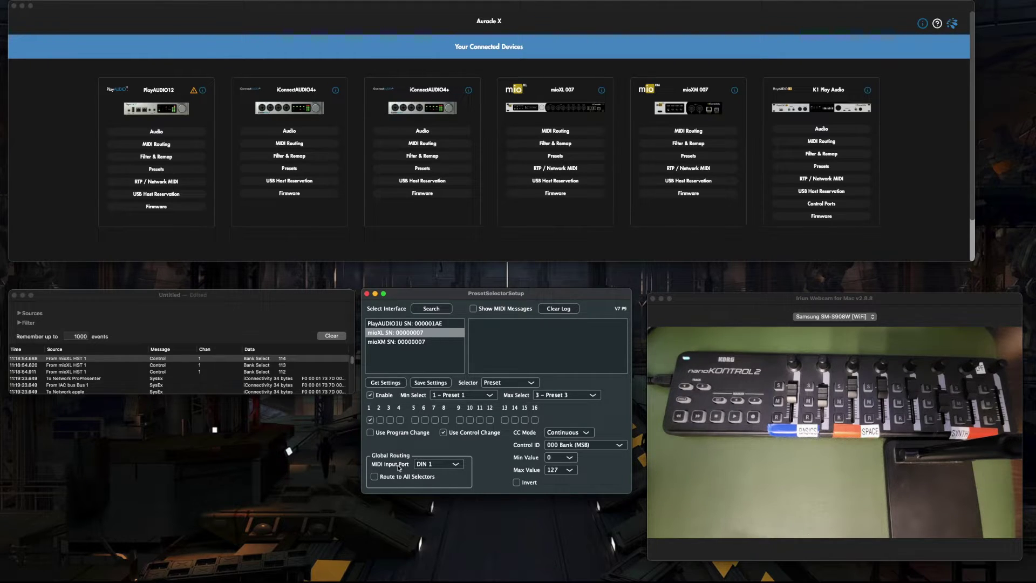
pyautogui.click(440, 467)
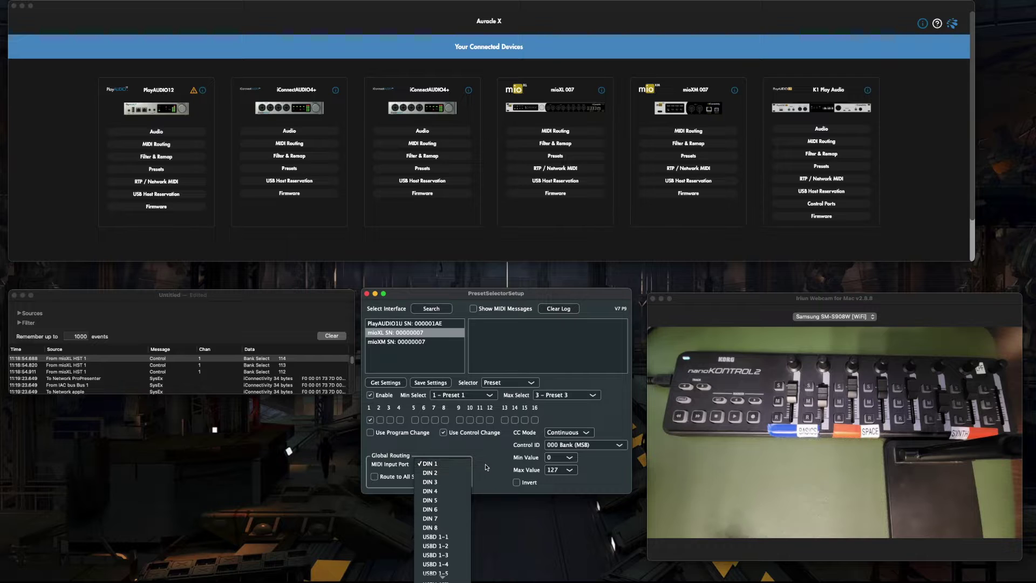
pyautogui.scroll(-10, 455, 487)
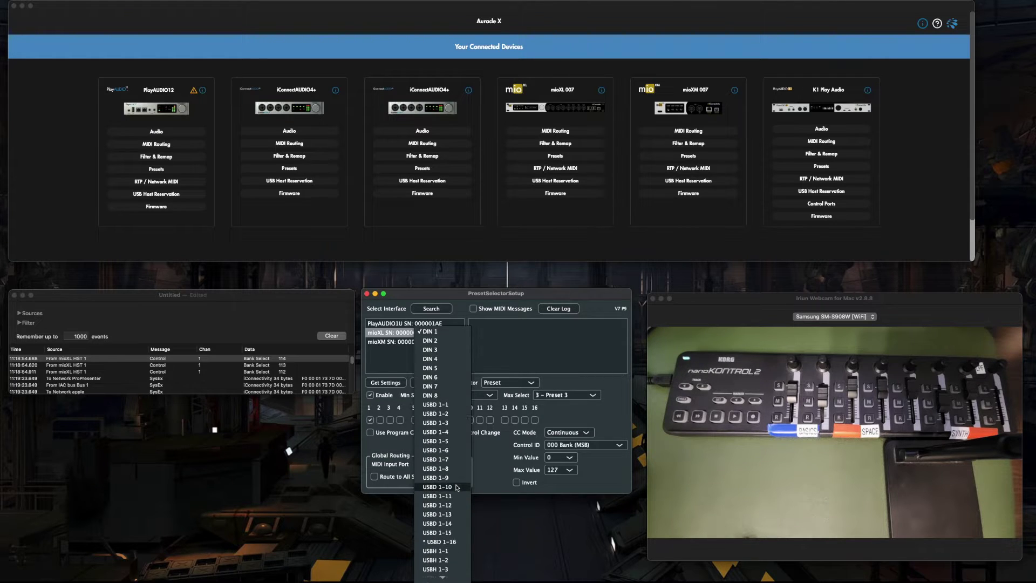
pyautogui.scroll(-4, 456, 487)
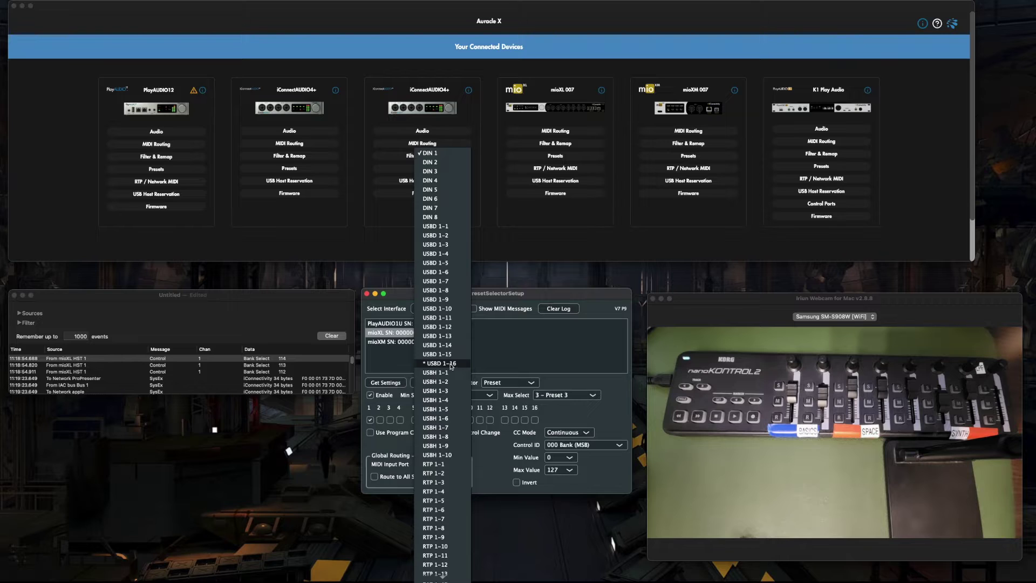
pyautogui.click(563, 247)
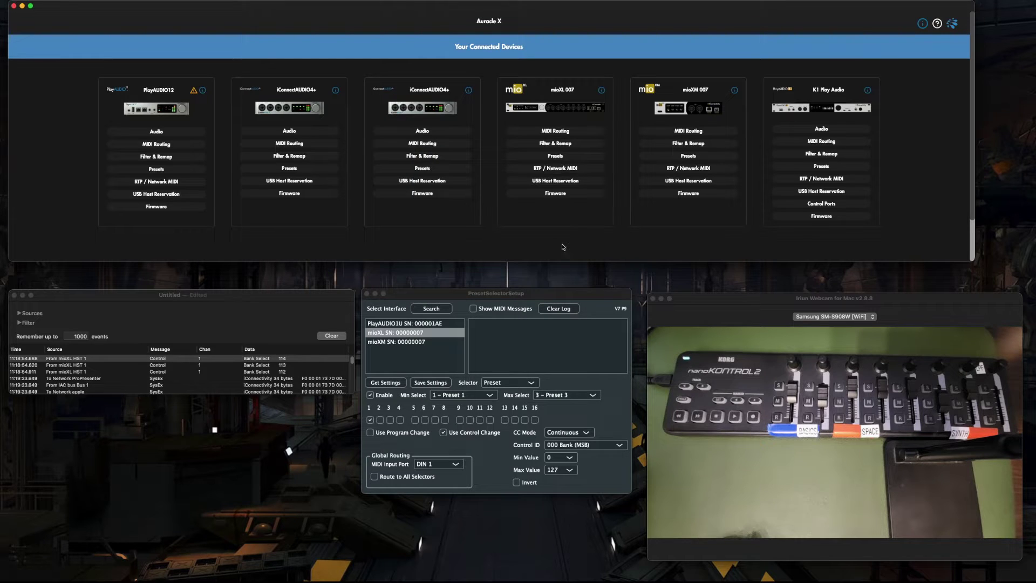
# Step: Inspect the Preset Selector input's destinations on the mioXL 007 Preset 1 routing page
pyautogui.click(546, 131)
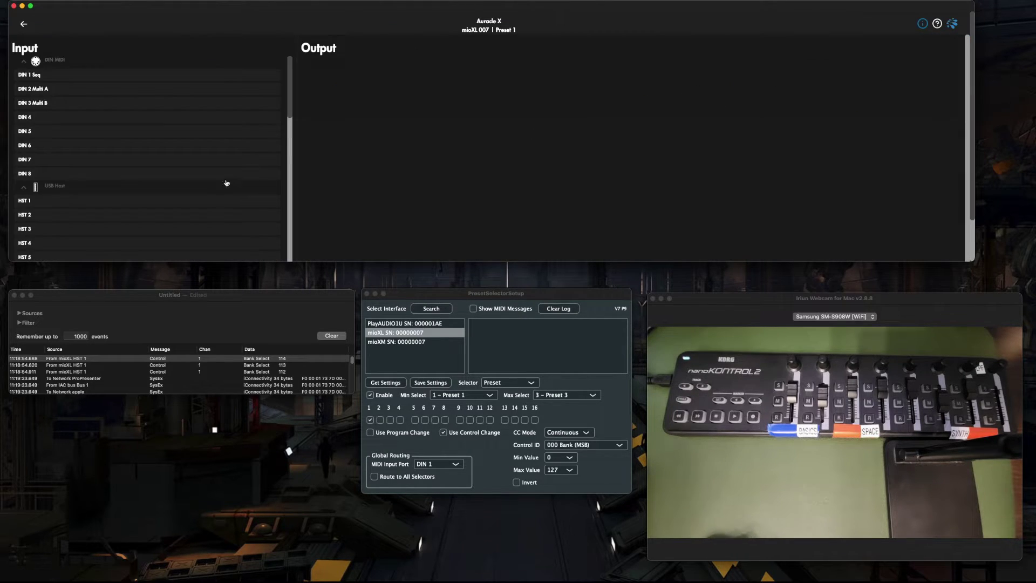
pyautogui.scroll(-3, 226, 183)
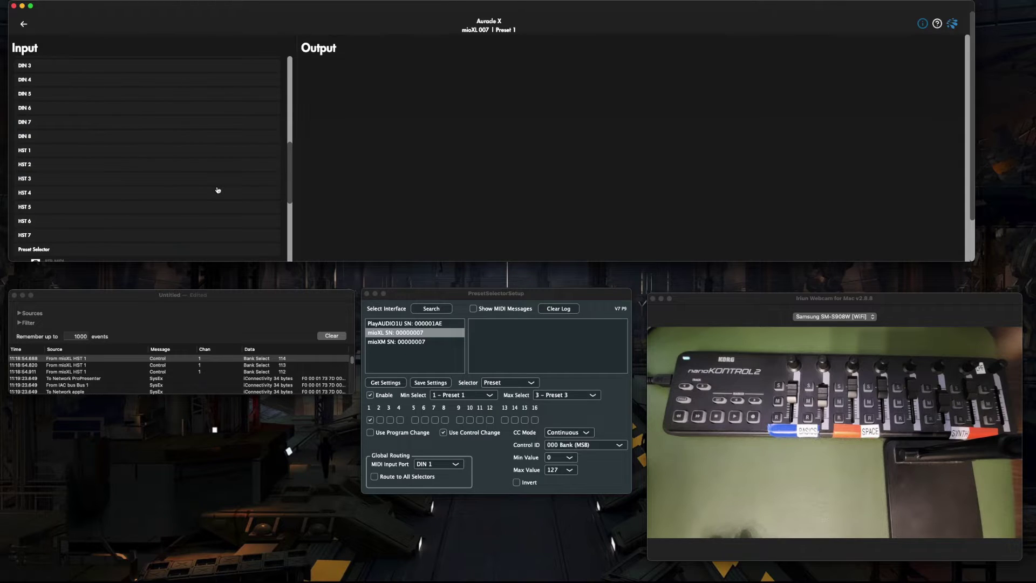
pyautogui.scroll(2, 218, 190)
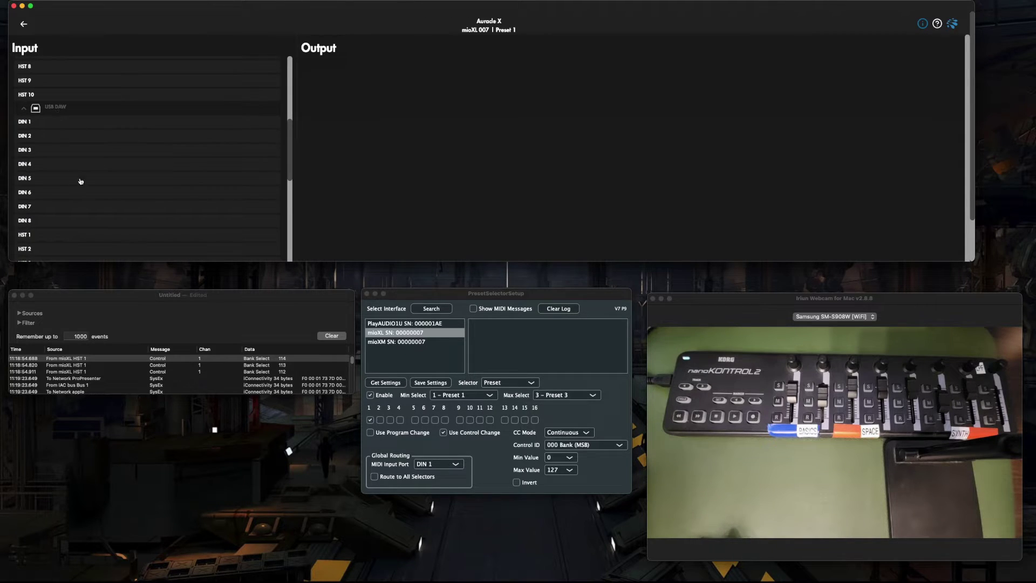
pyautogui.scroll(-3, 81, 181)
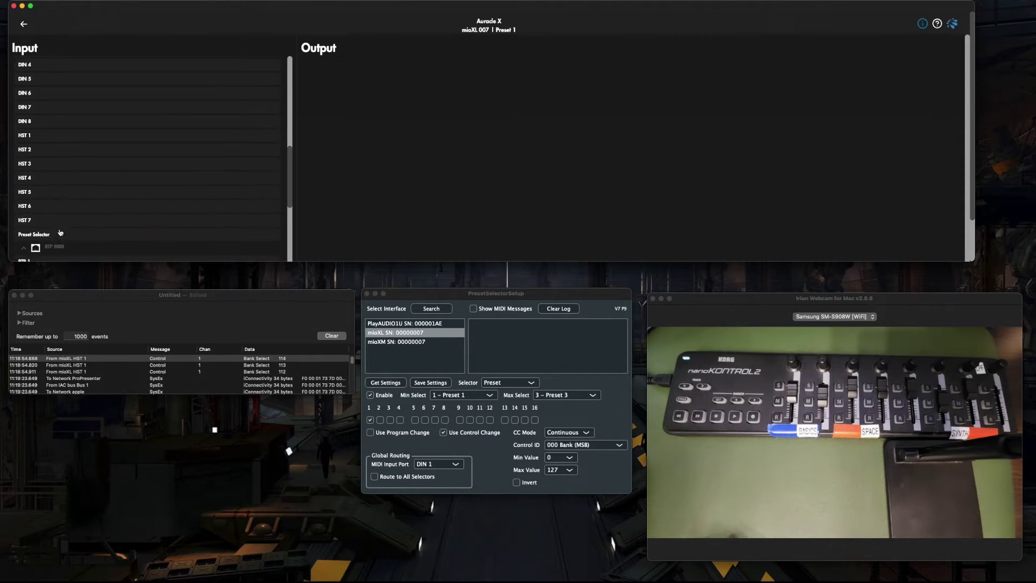
pyautogui.click(60, 236)
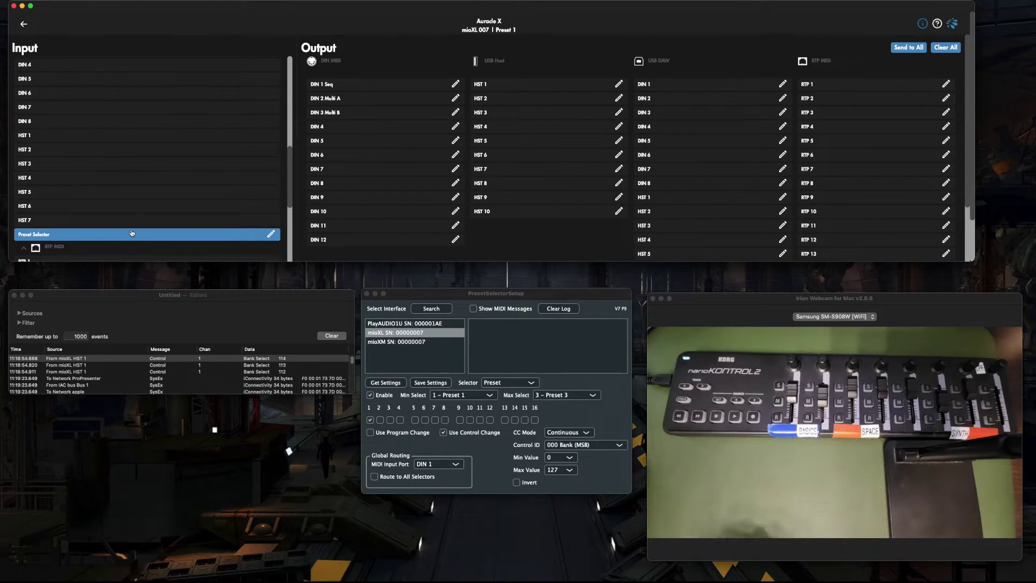
pyautogui.click(24, 25)
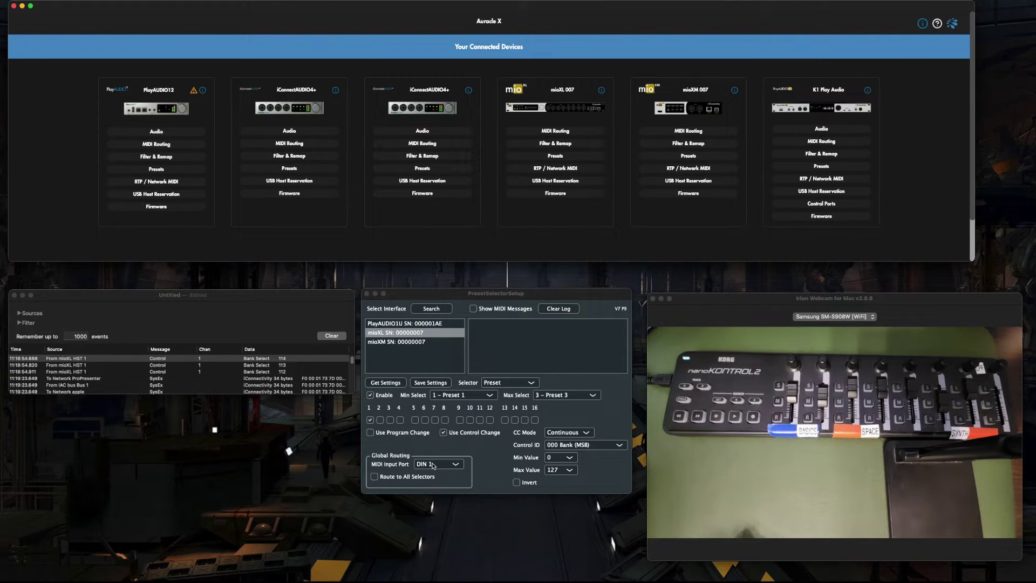
# Step: Set the global MIDI input port to USBH 1-1 with Route to All Selectors enabled
pyautogui.click(432, 465)
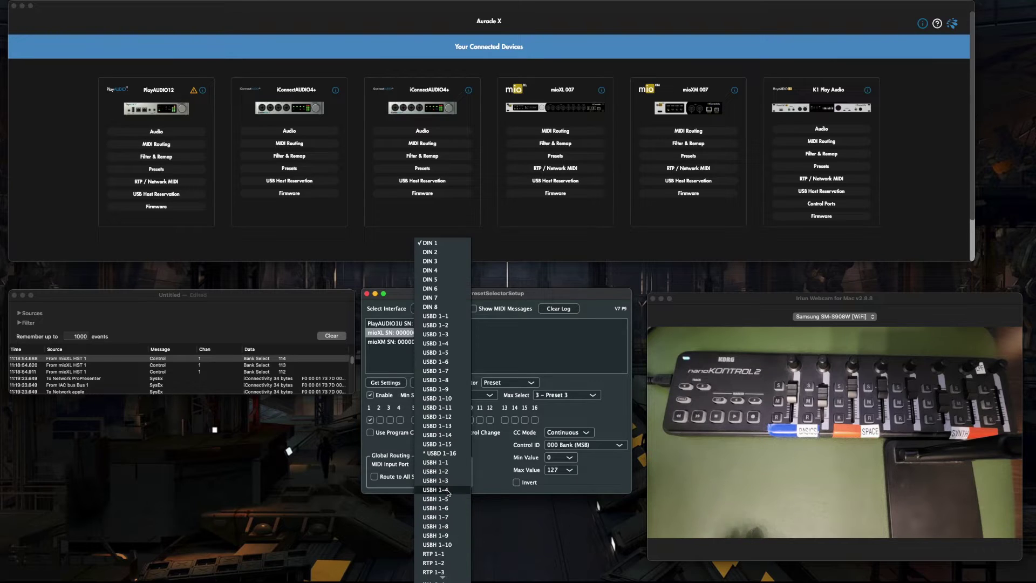
pyautogui.click(440, 453)
pyautogui.click(374, 477)
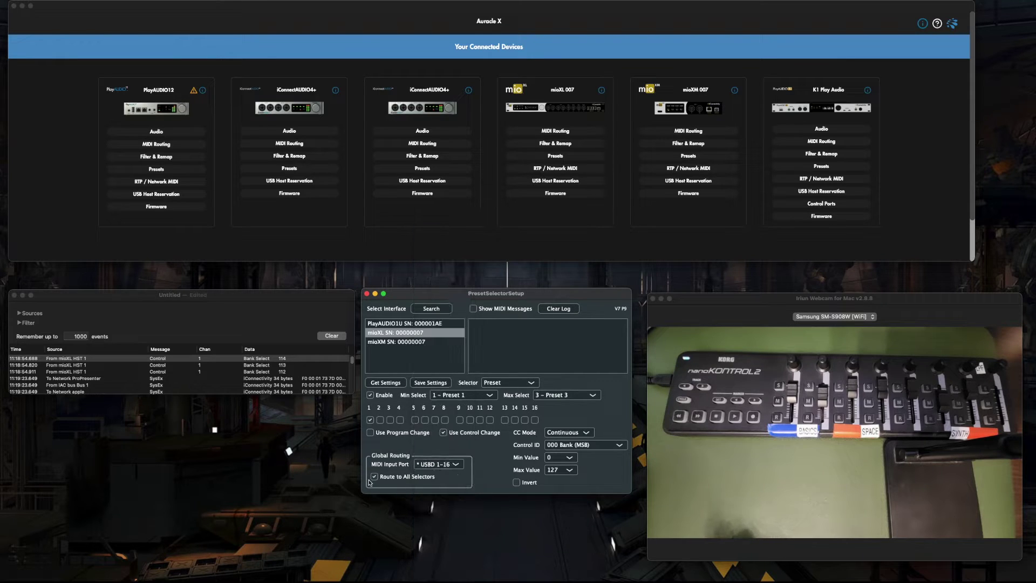
pyautogui.click(441, 465)
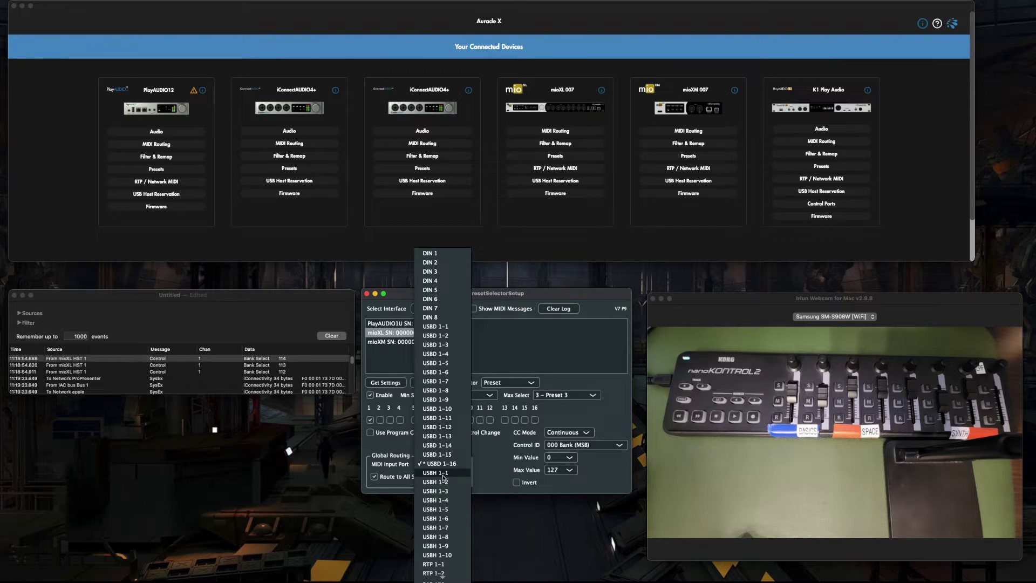
pyautogui.click(446, 475)
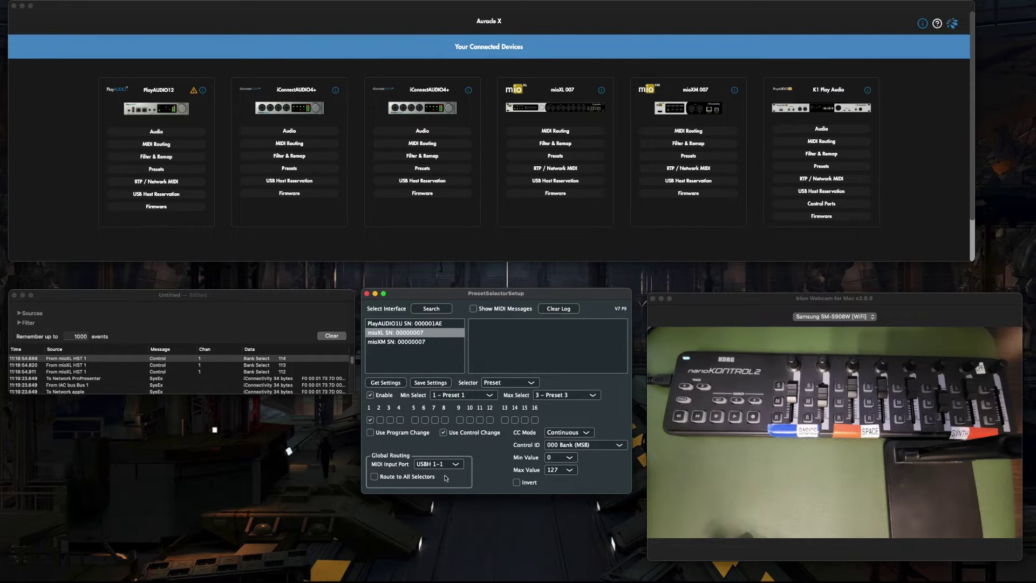
pyautogui.click(374, 478)
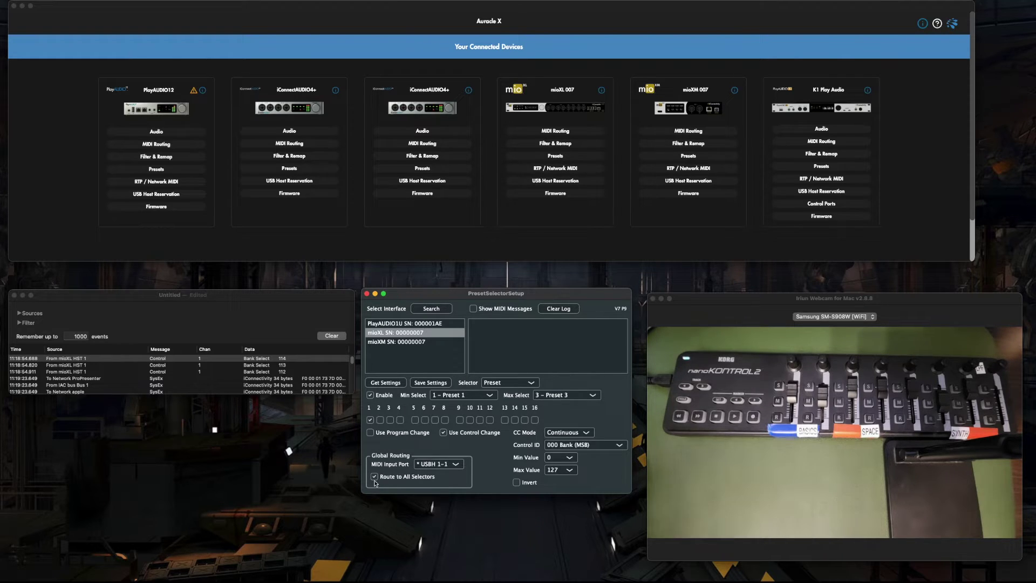
pyautogui.click(553, 134)
pyautogui.click(561, 132)
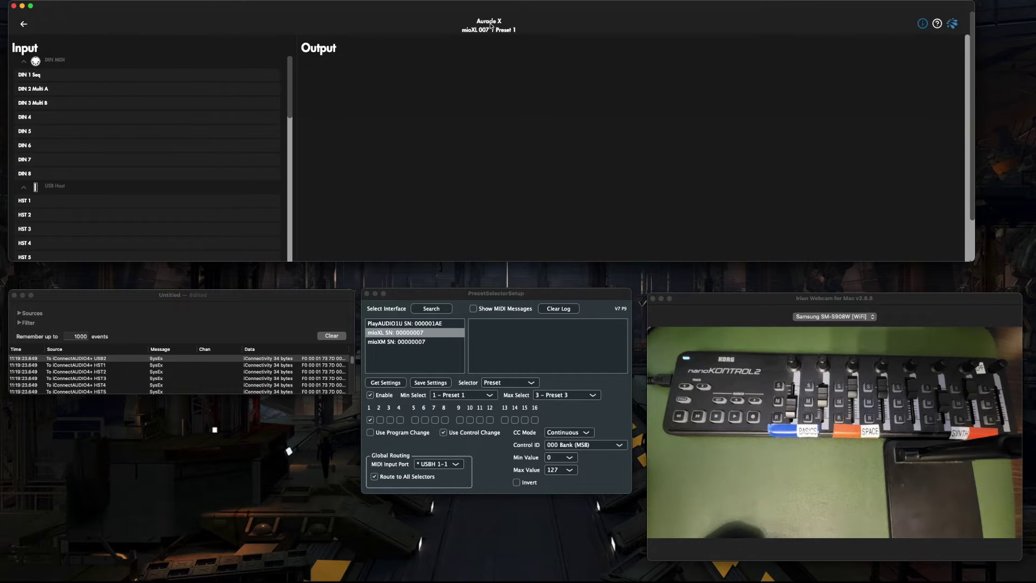
pyautogui.click(21, 25)
pyautogui.click(529, 118)
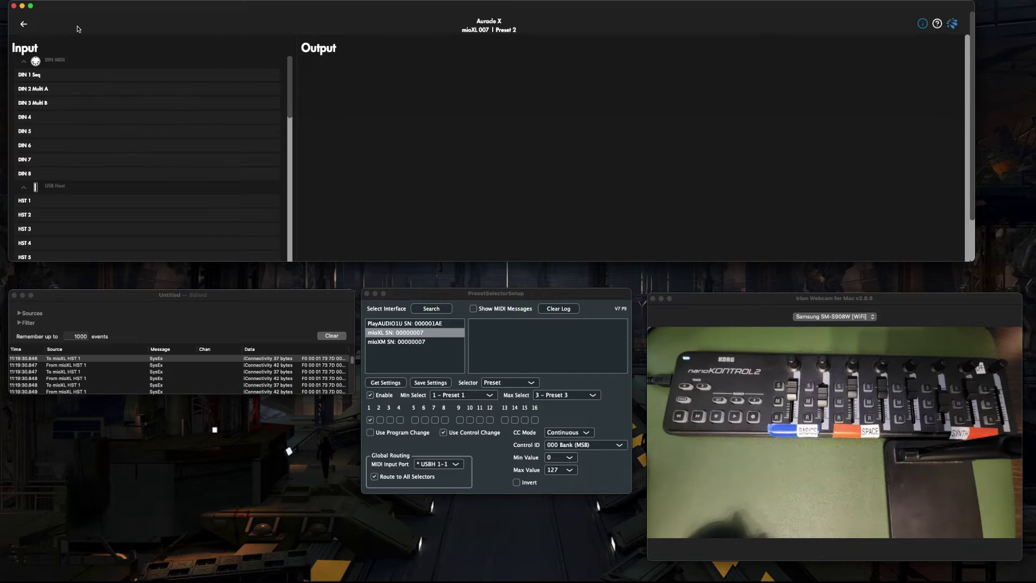
pyautogui.click(23, 24)
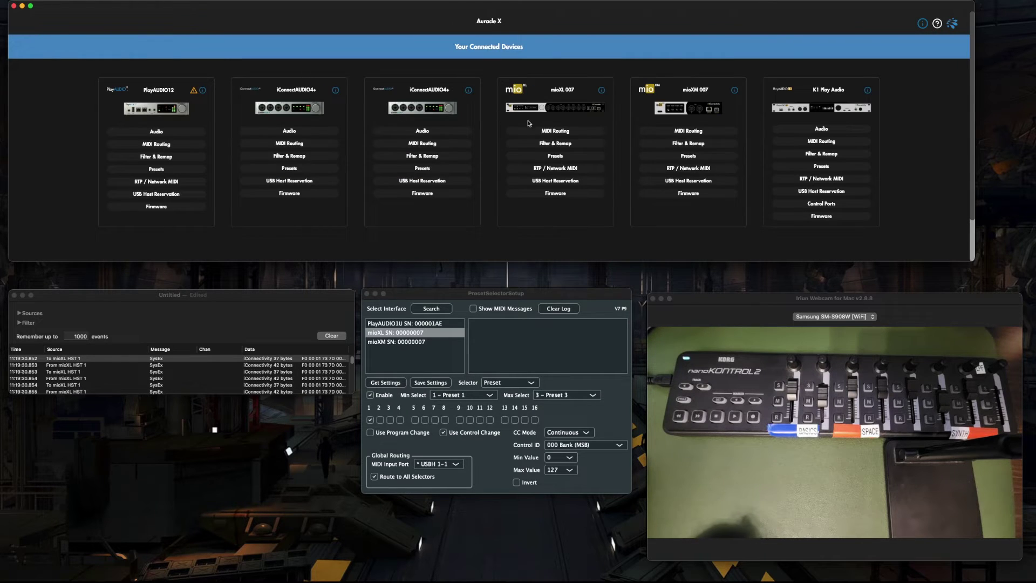
pyautogui.click(530, 130)
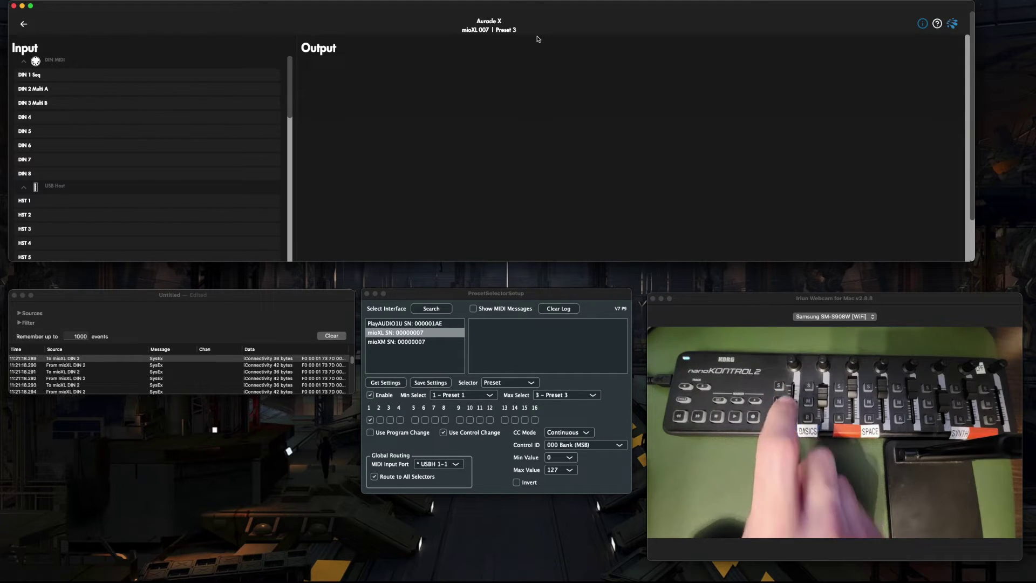
pyautogui.click(22, 26)
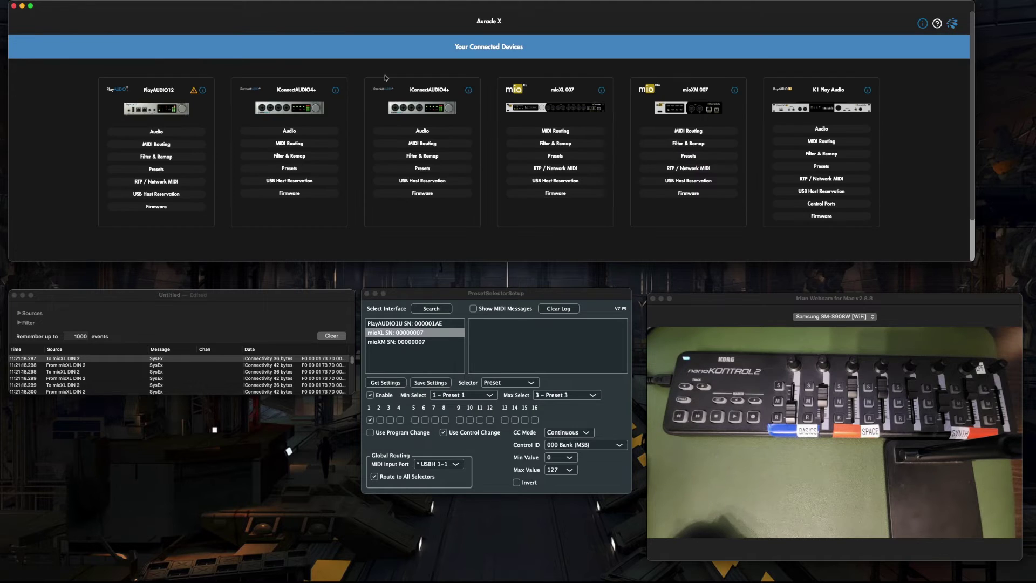
pyautogui.click(547, 129)
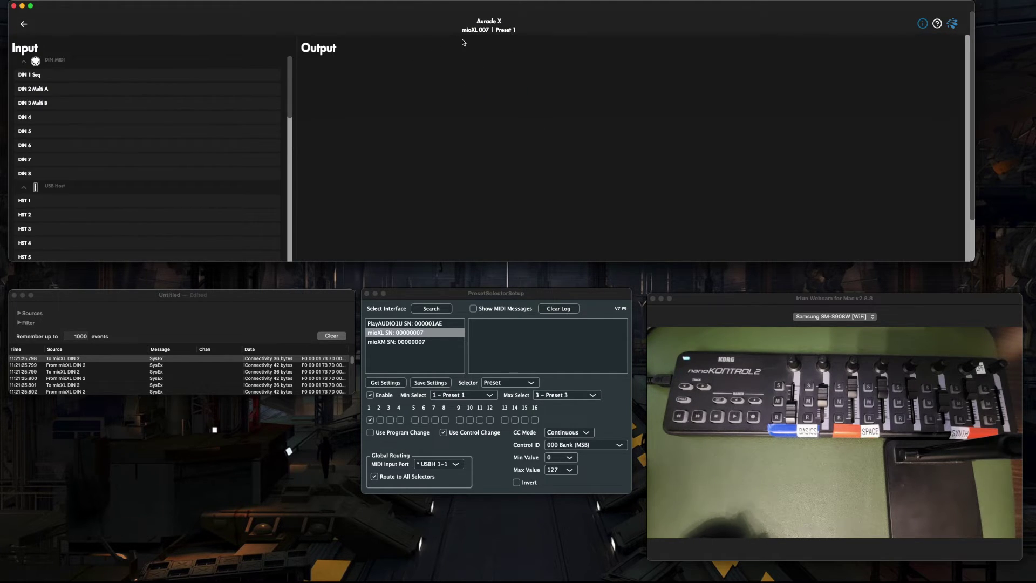
pyautogui.click(24, 25)
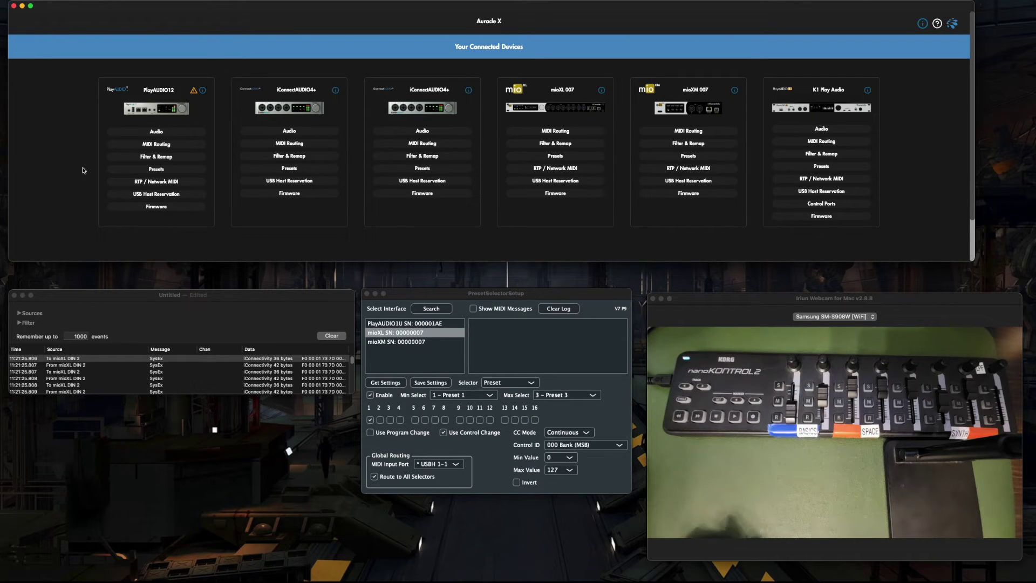
# Step: Switch the selector to Program Change, clear the monitor log, and save settings to the mioXL
pyautogui.click(458, 451)
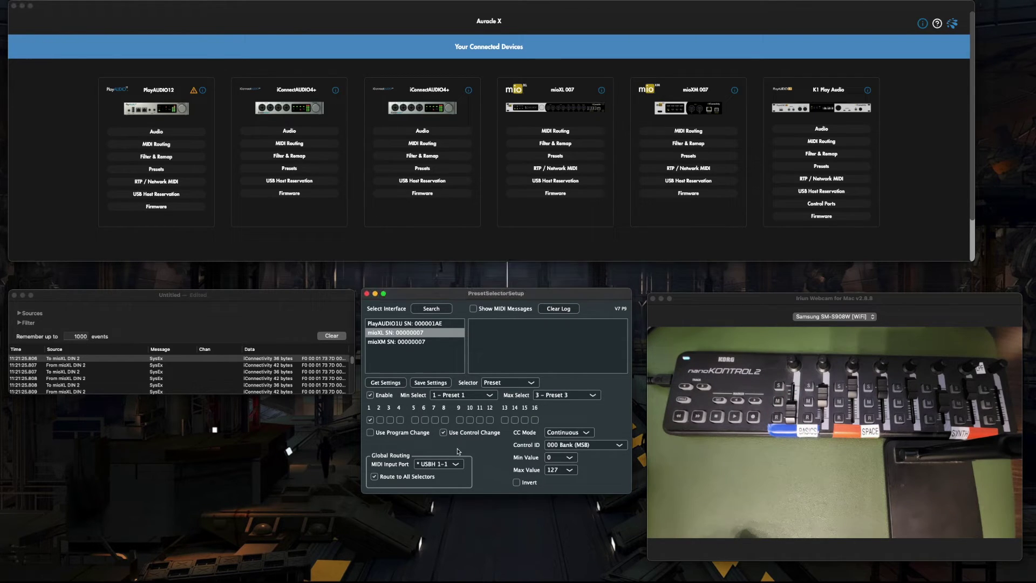
pyautogui.click(370, 432)
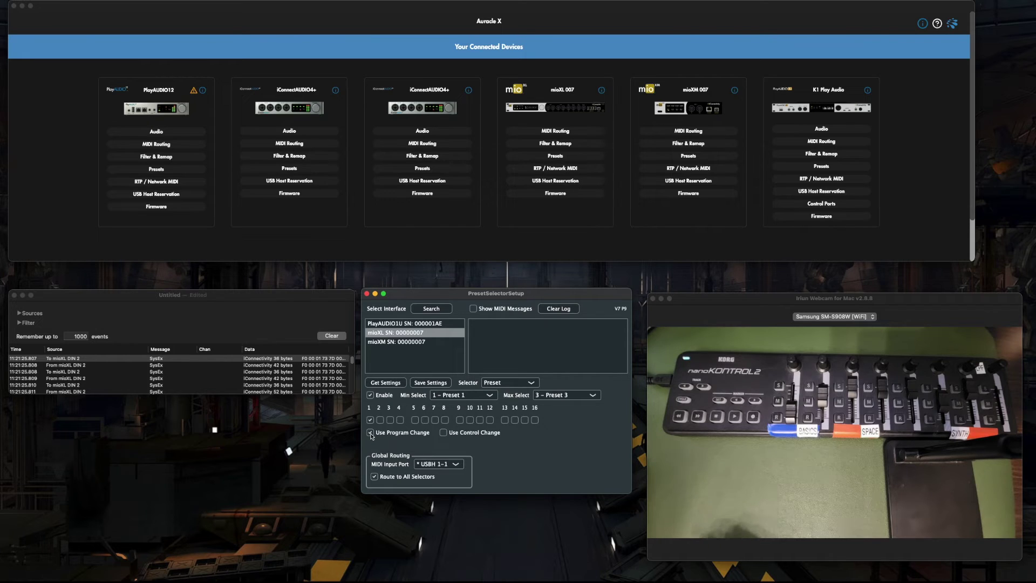
pyautogui.click(327, 335)
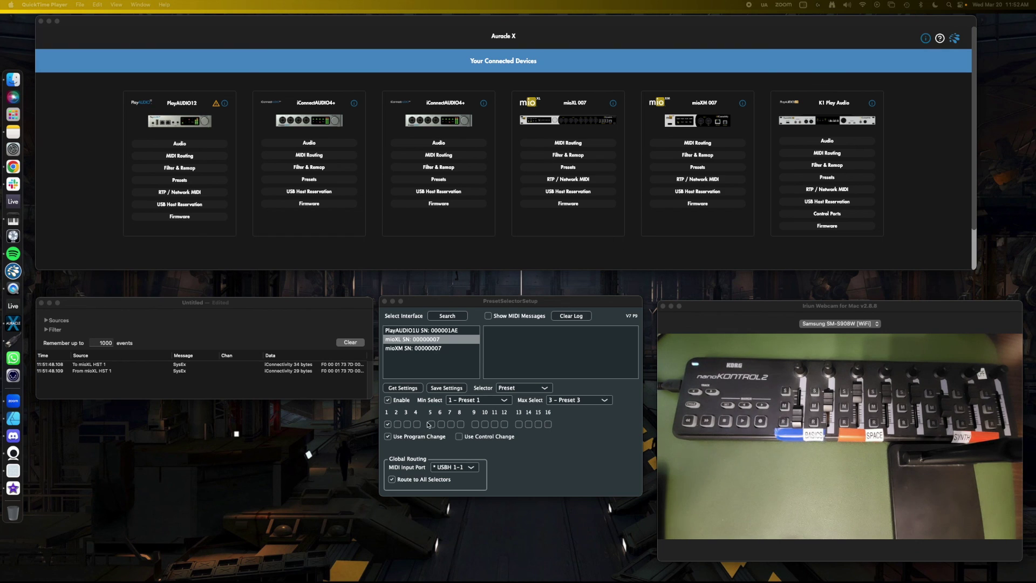
pyautogui.click(446, 389)
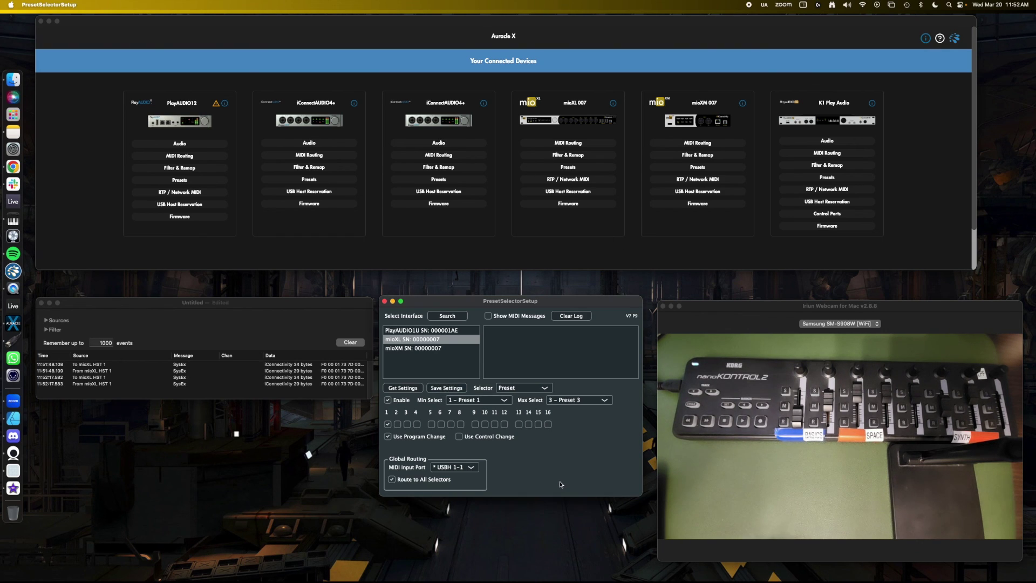